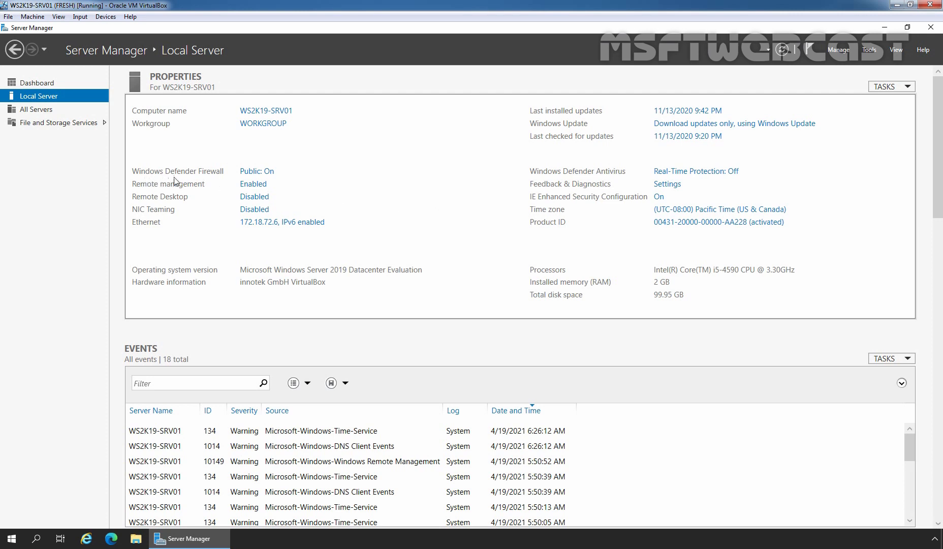
- Open the advanced firewall settings from the local server's Windows Defender Firewall entry, maximize the console and widen its navigation tree
left_click(258, 172)
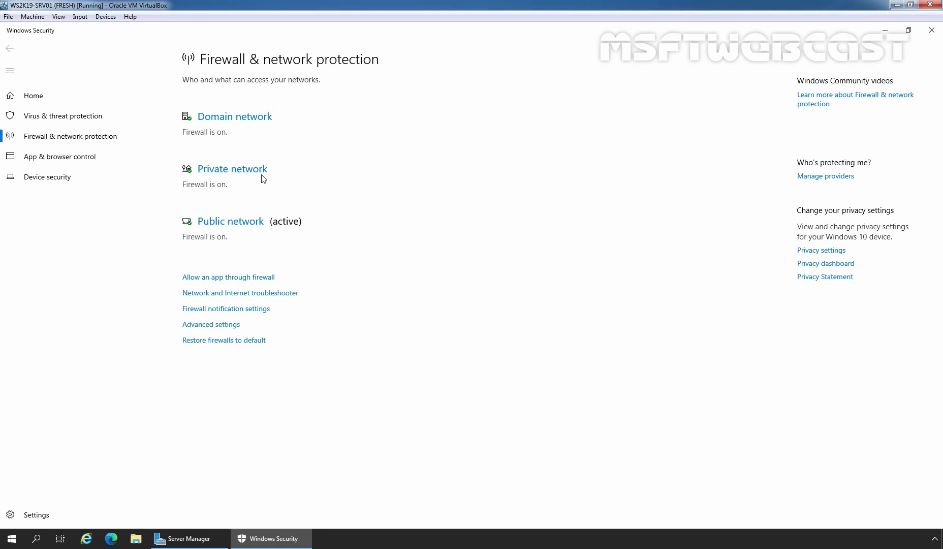
left_click(208, 328)
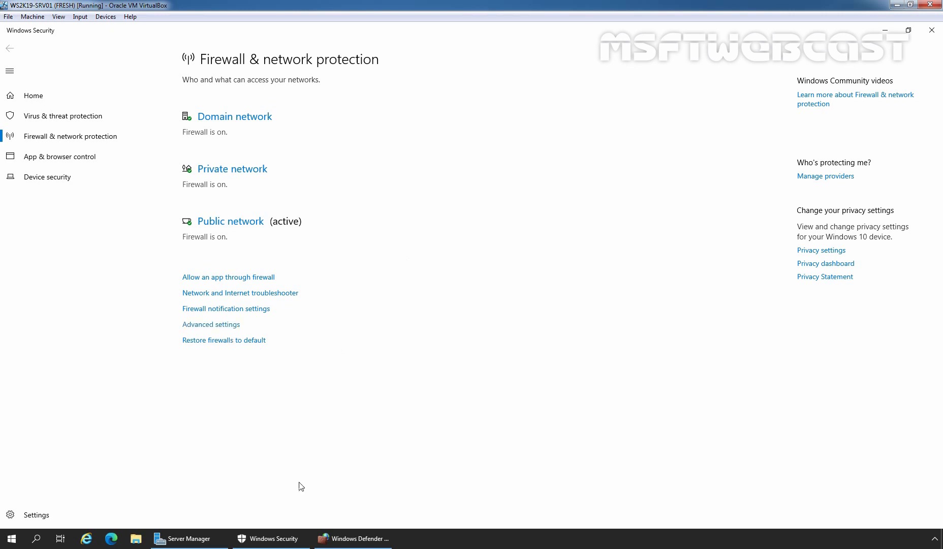
left_click(329, 538)
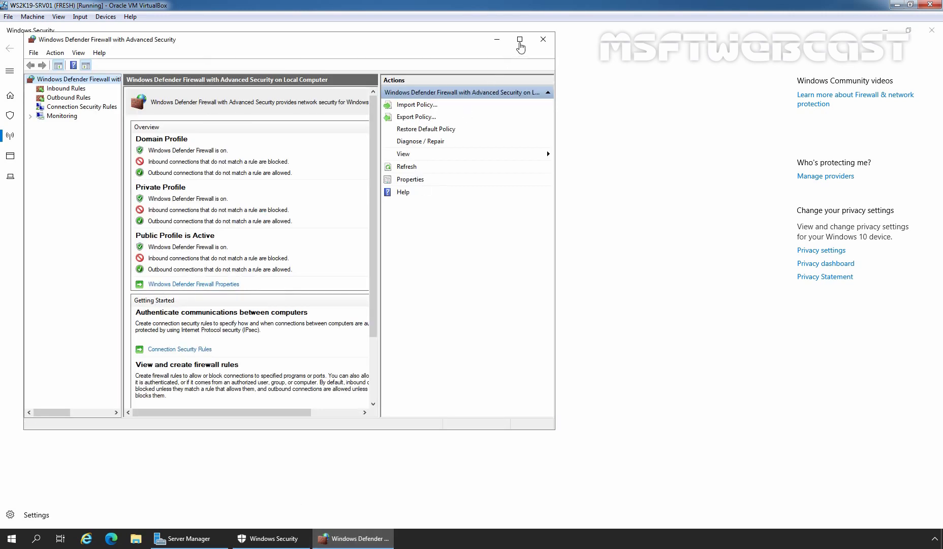
left_click(519, 39)
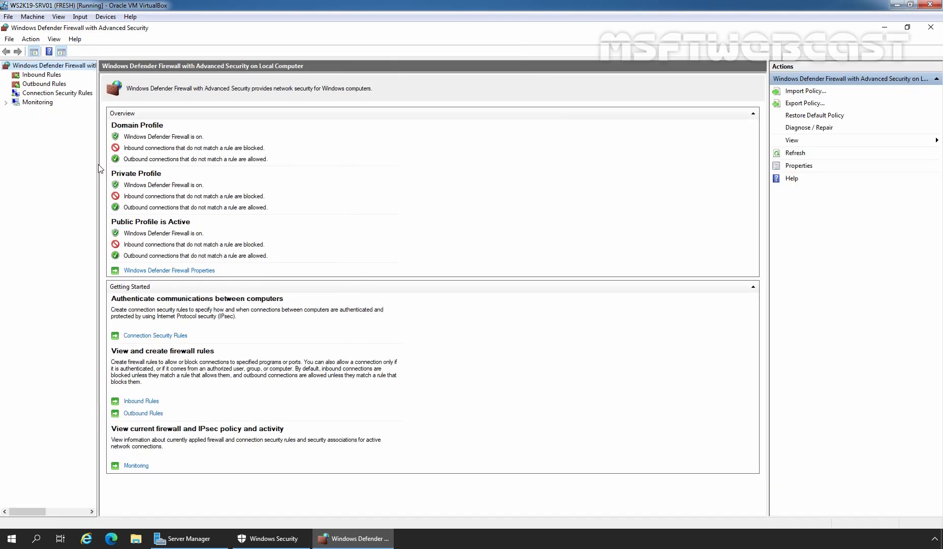
left_click_drag(98, 167, 173, 173)
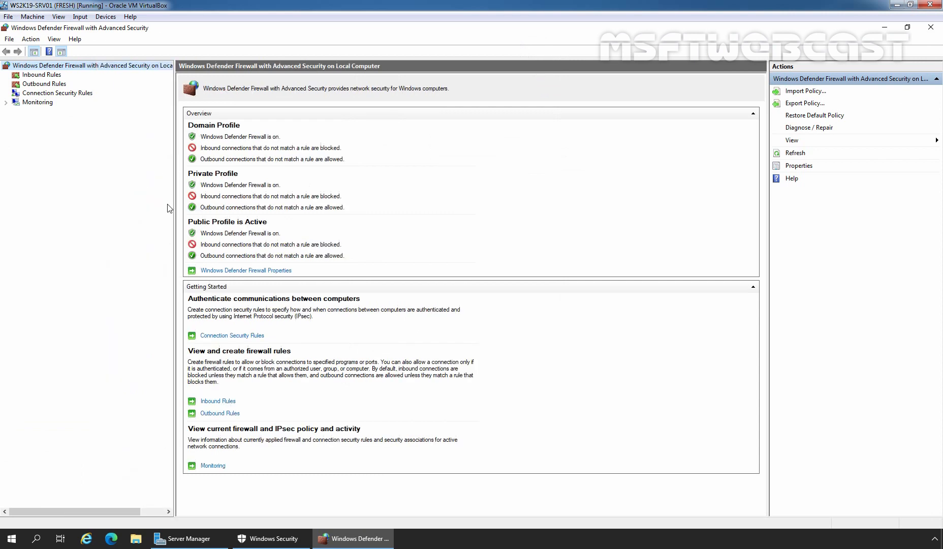
- Start a new outbound firewall rule of the Program type
left_click(36, 85)
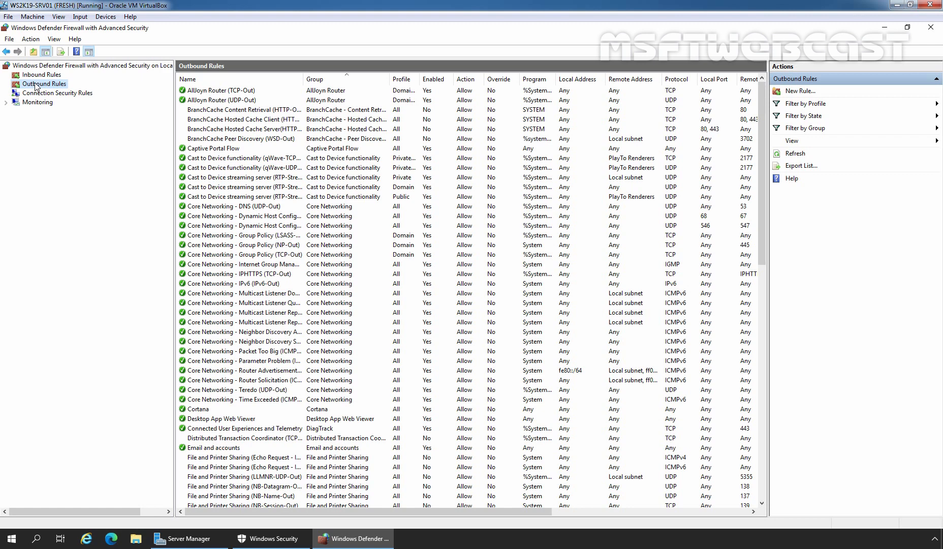
right_click(36, 86)
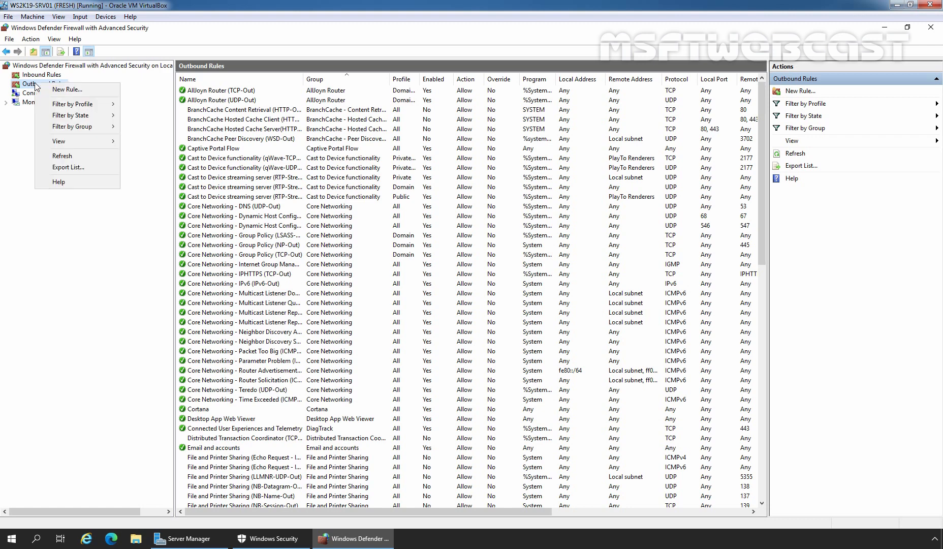
left_click(77, 91)
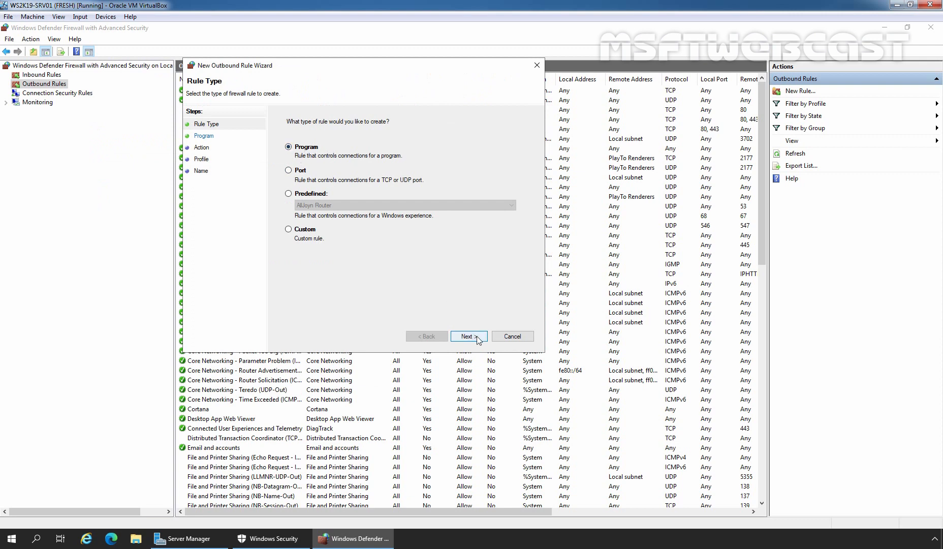
left_click(466, 337)
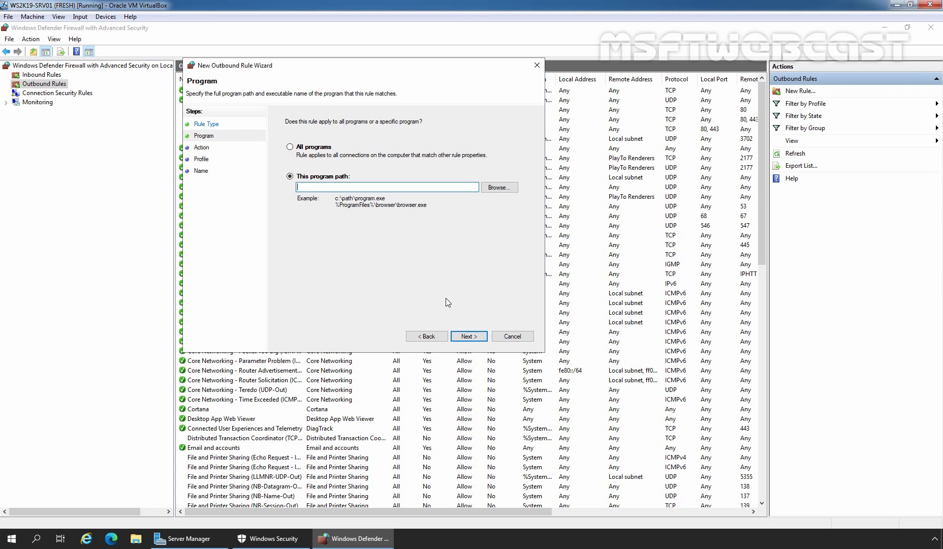
- Set the rule's program path to iexplore in C:\Program Files (x86)\Internet Explorer
left_click(501, 189)
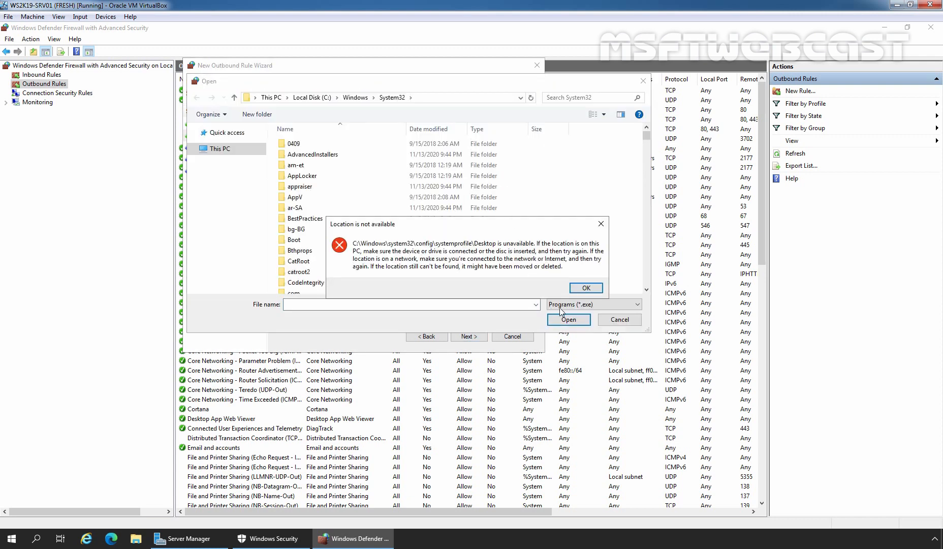
left_click(586, 287)
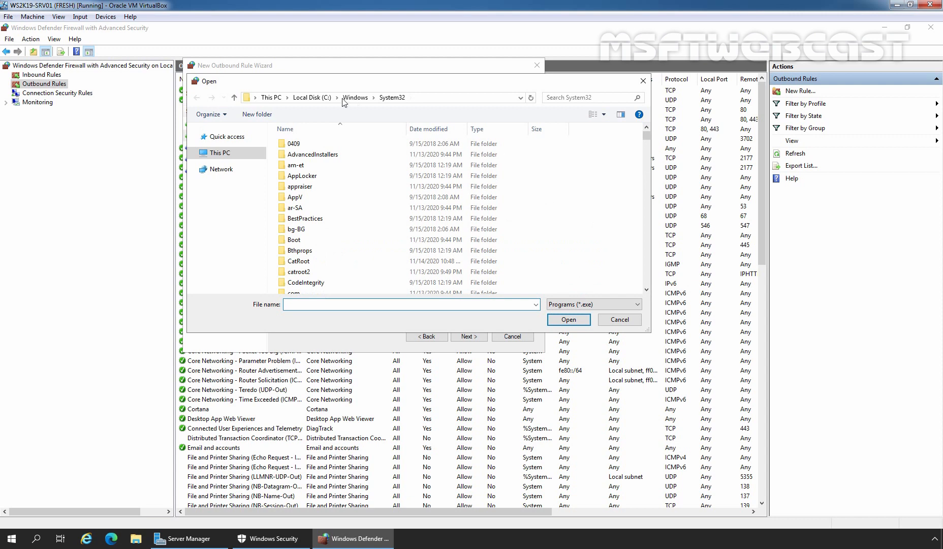
left_click(305, 98)
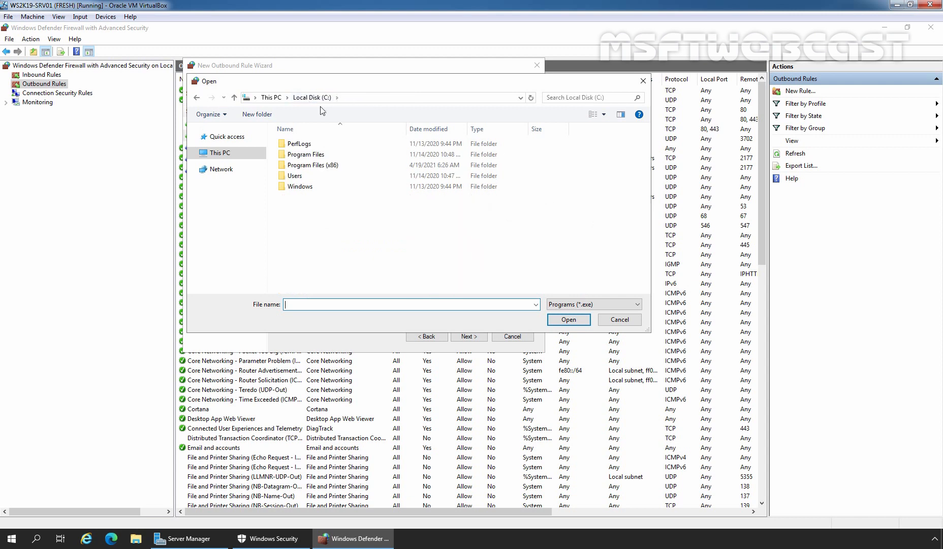
double_click(322, 167)
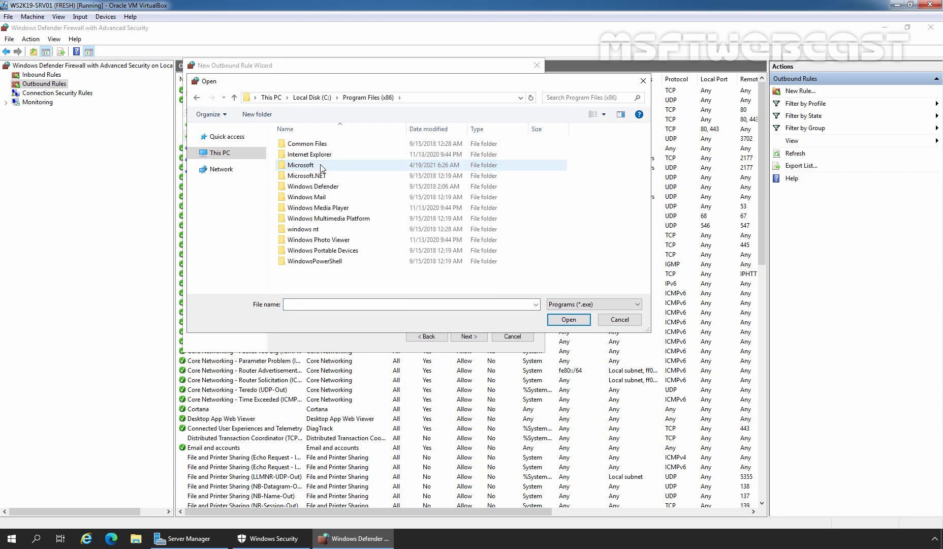
double_click(308, 154)
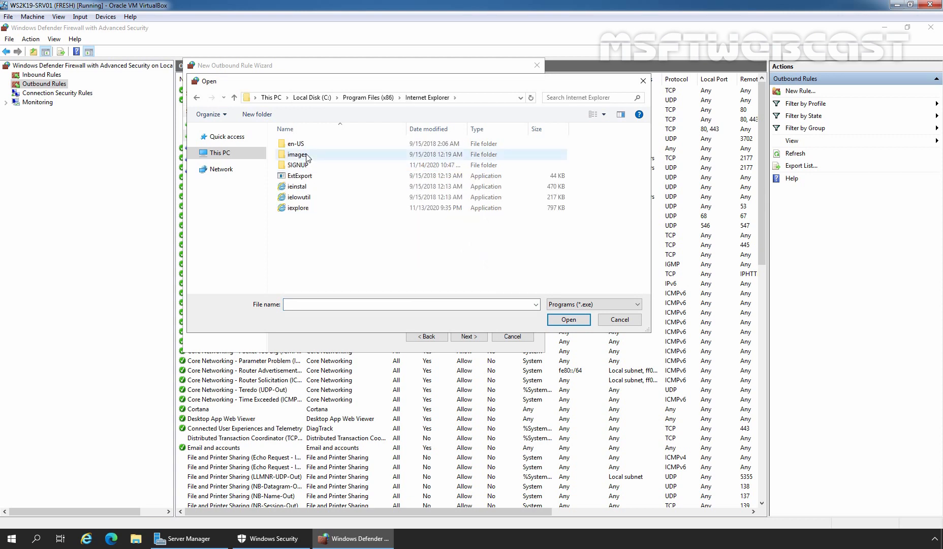
left_click(299, 209)
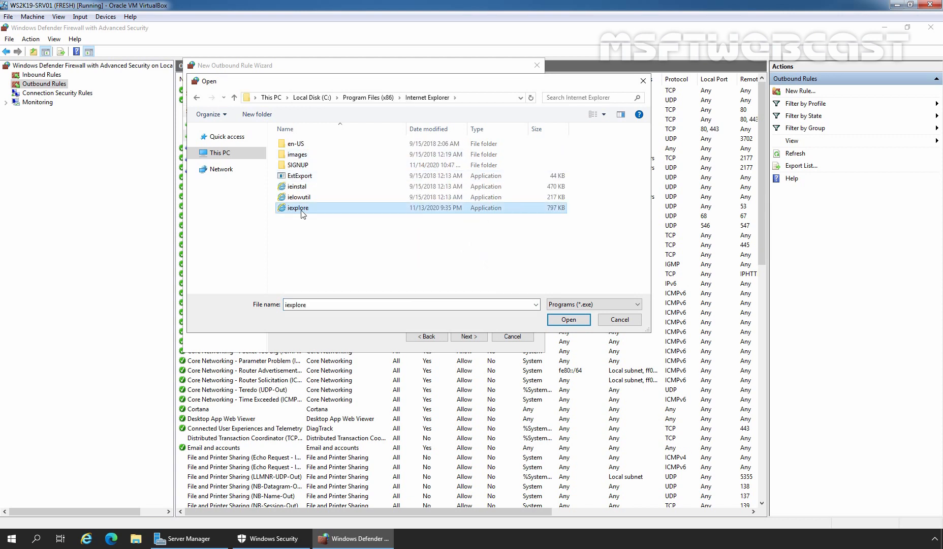
left_click(568, 319)
left_click(469, 336)
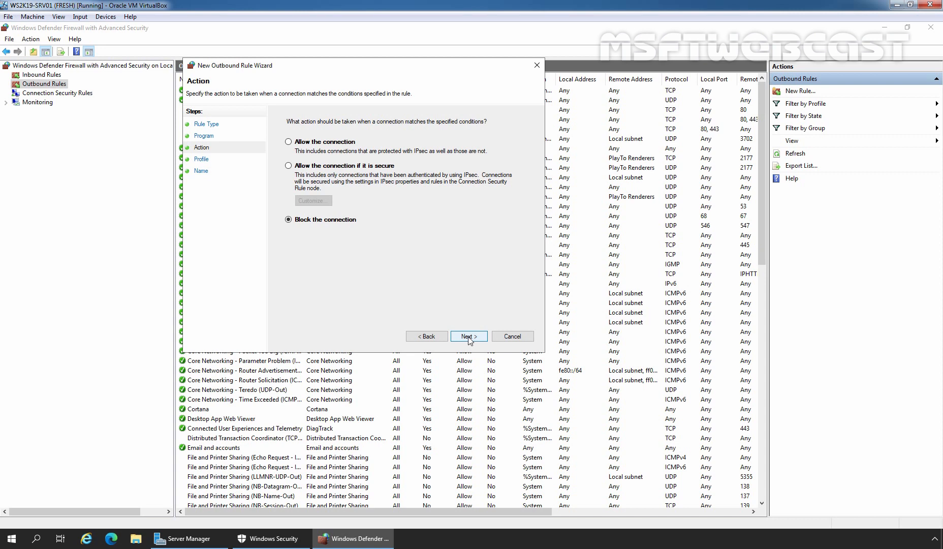
- Block the connection for the Domain, Private and Public profiles and create the rule as "Block Internet Access to IE", described as "Block Internet Explorer from connecting to the Internet"
left_click(468, 337)
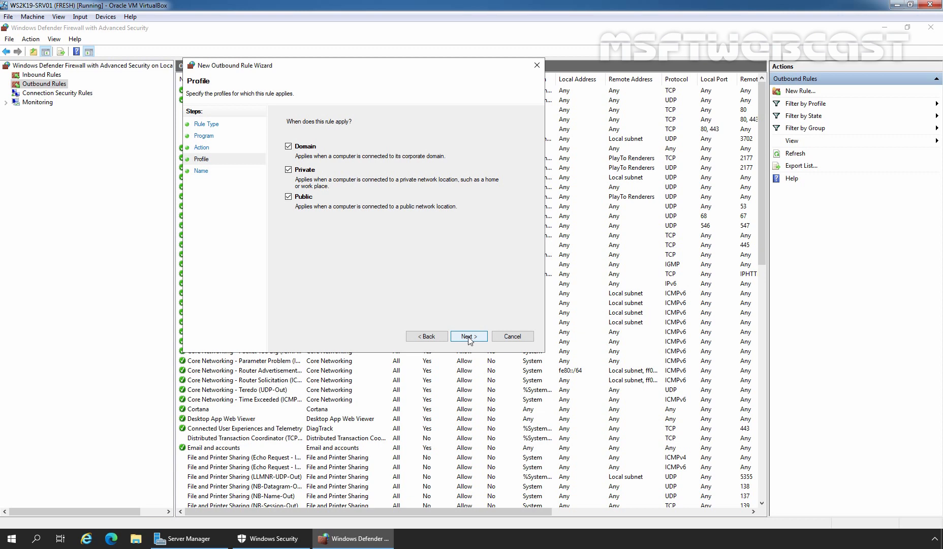
left_click(468, 336)
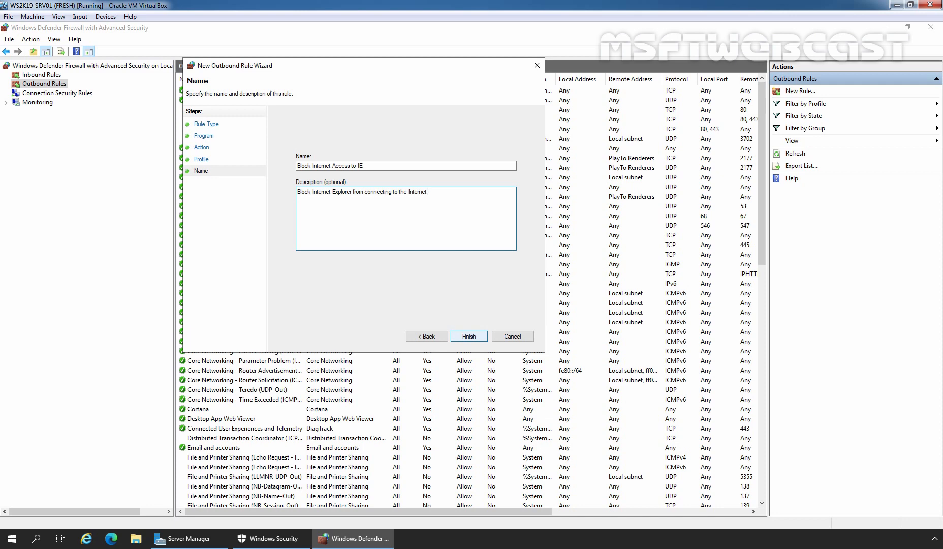
left_click(469, 336)
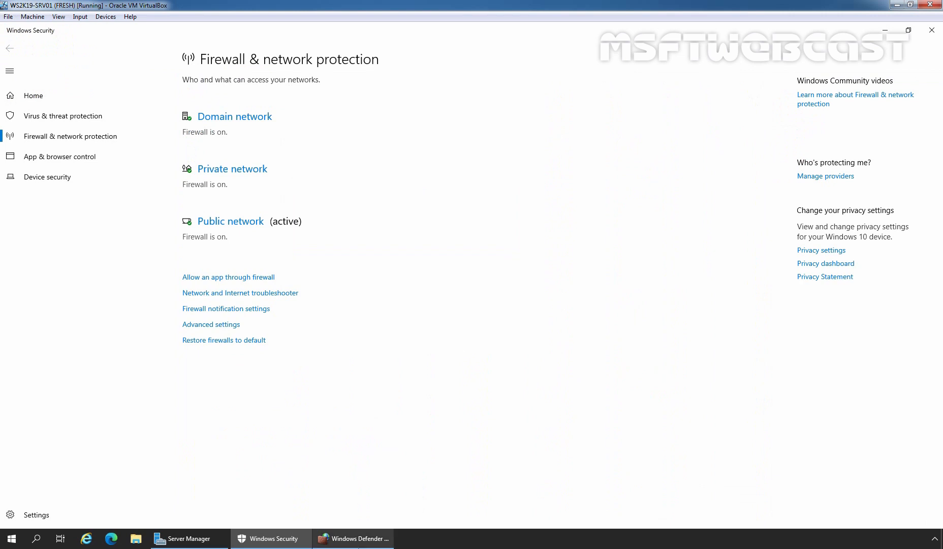
left_click(355, 538)
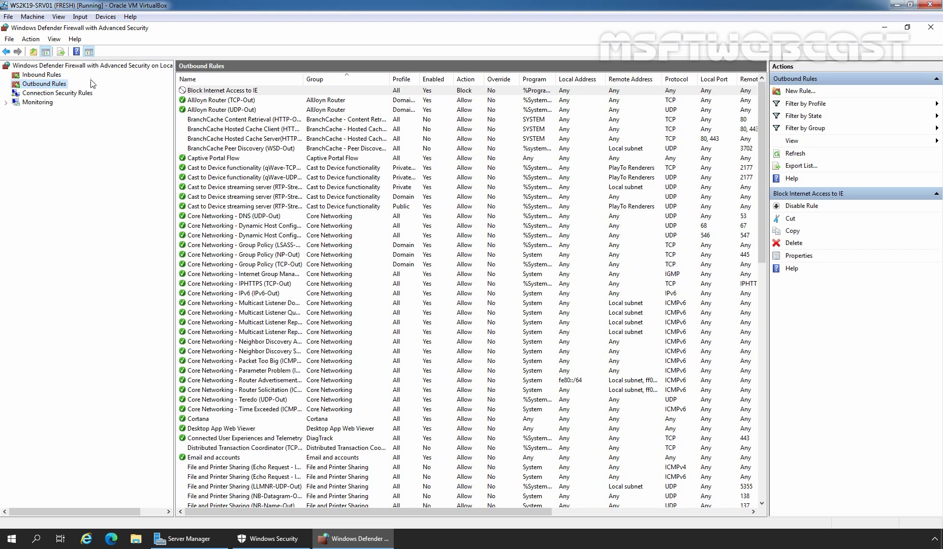
- Start another outbound rule of the Program type for iexplore in C:\Program Files\internet explorer
right_click(49, 87)
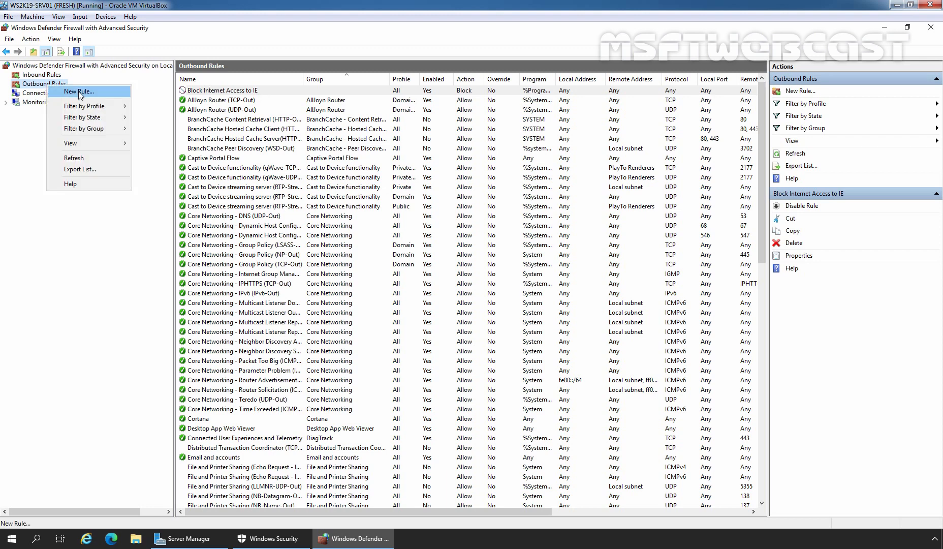
left_click(63, 92)
left_click(408, 419)
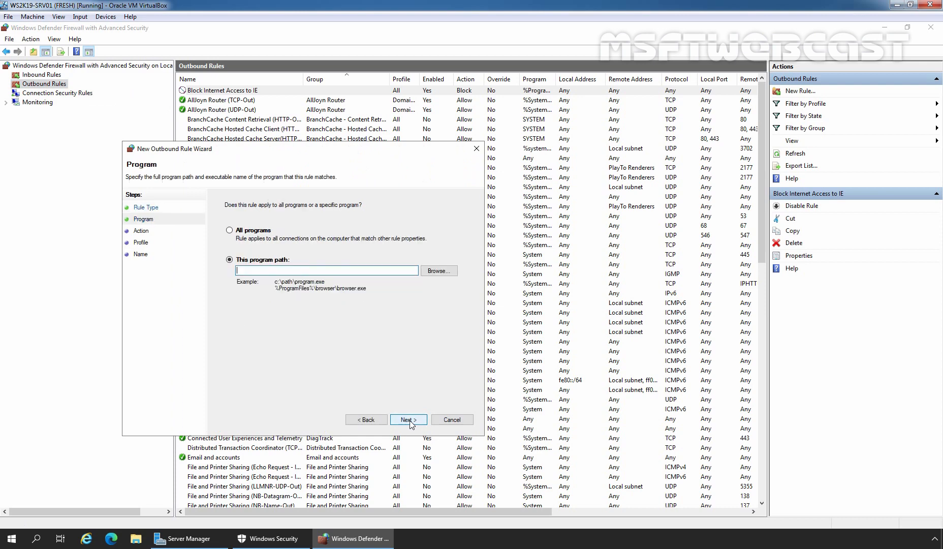
left_click(436, 273)
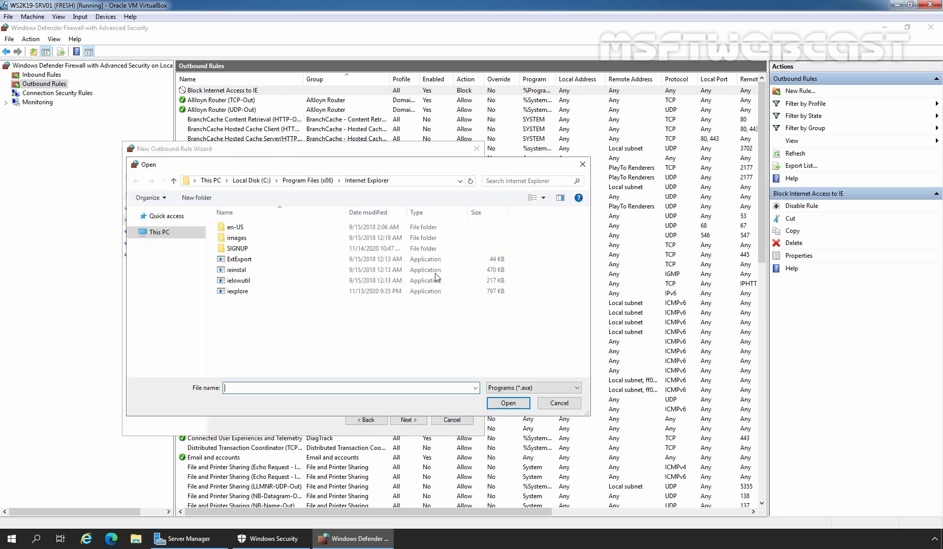
left_click(593, 288)
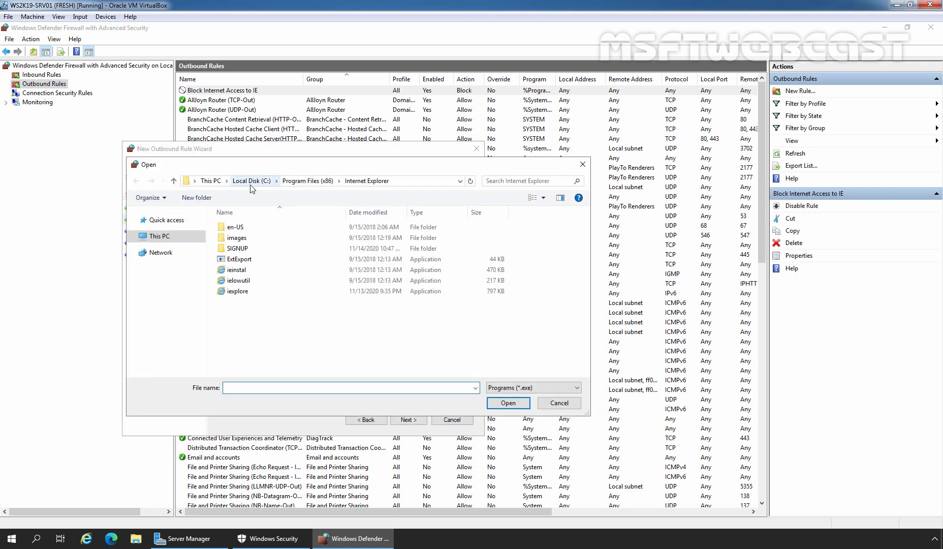
left_click(259, 181)
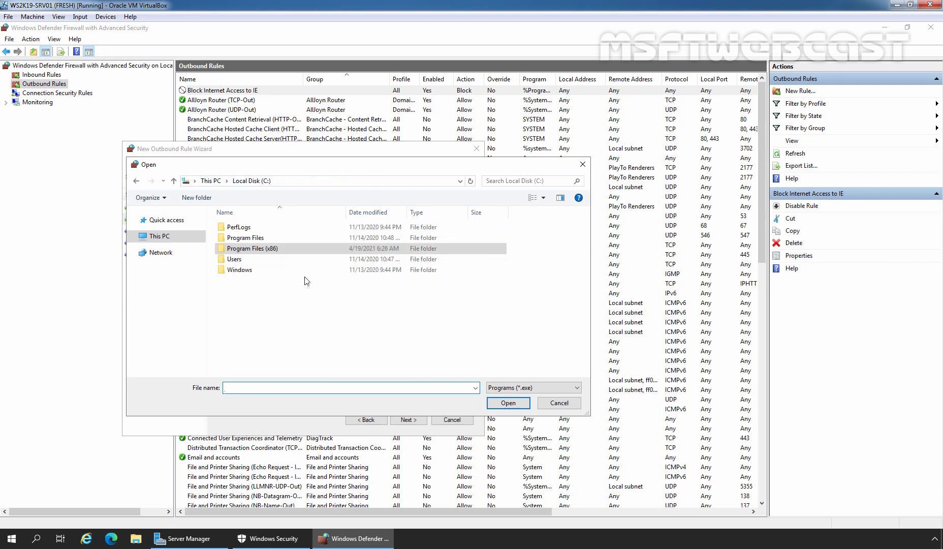
double_click(246, 239)
double_click(249, 238)
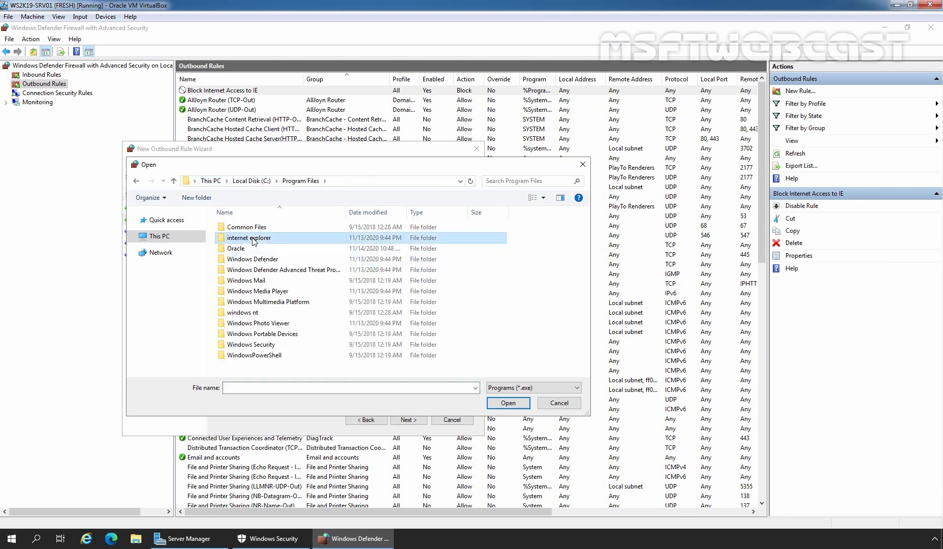
left_click(240, 303)
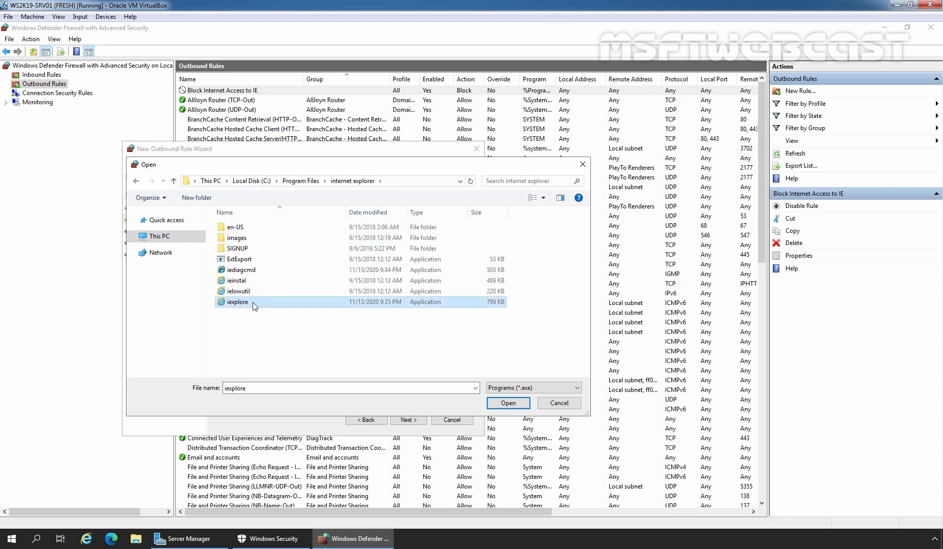
left_click(509, 403)
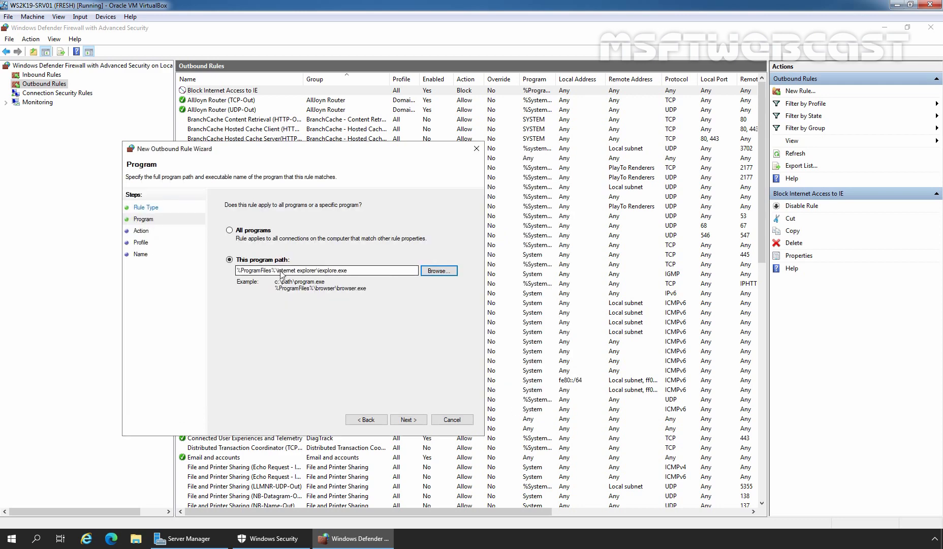
left_click(407, 420)
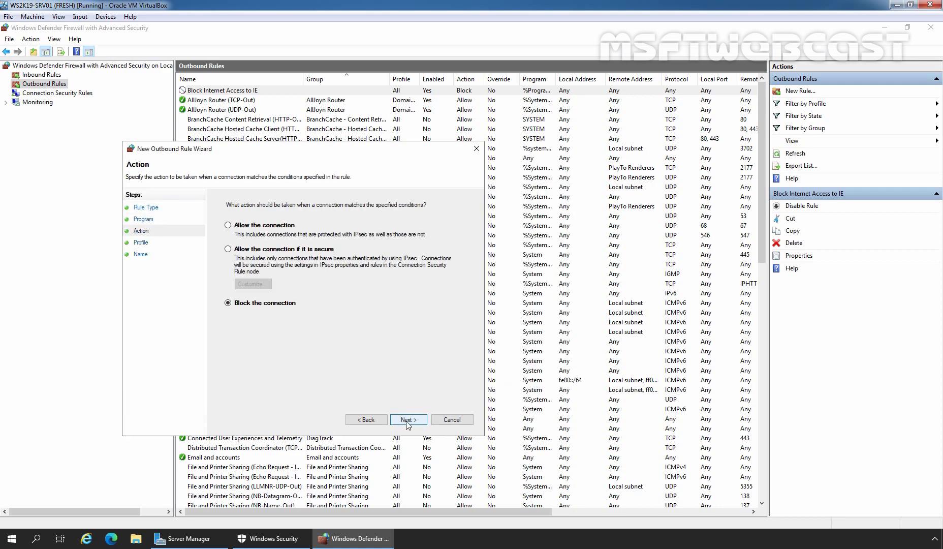
- Block the connection for all profiles and create the rule with the name "Block Internet Access to IE x64"
left_click(408, 420)
left_click(407, 421)
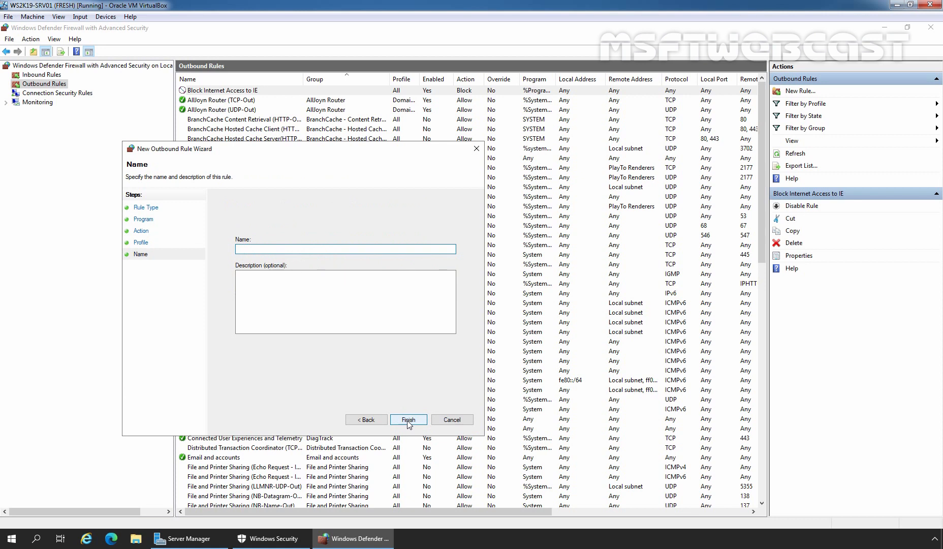
type("Block Internet Access to IE x64")
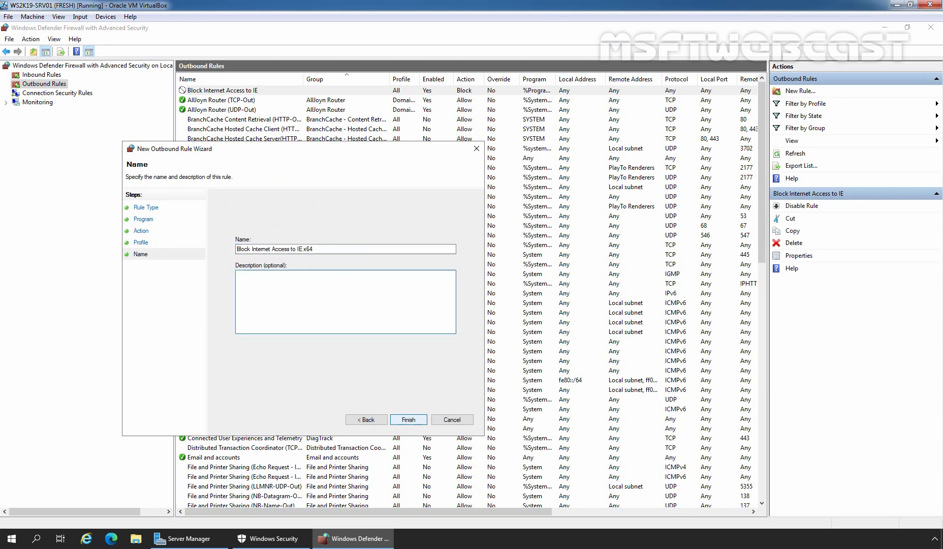
key("Tab")
left_click(408, 419)
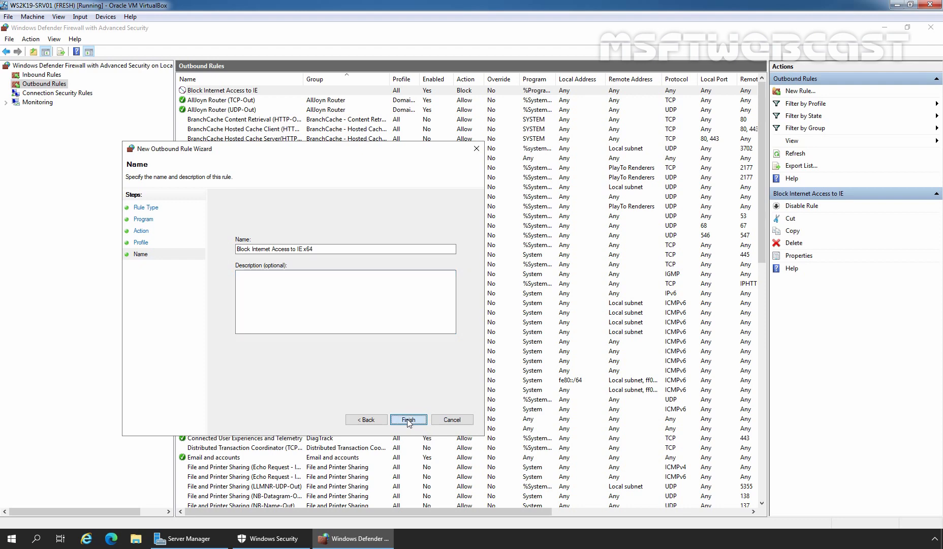
left_click(357, 540)
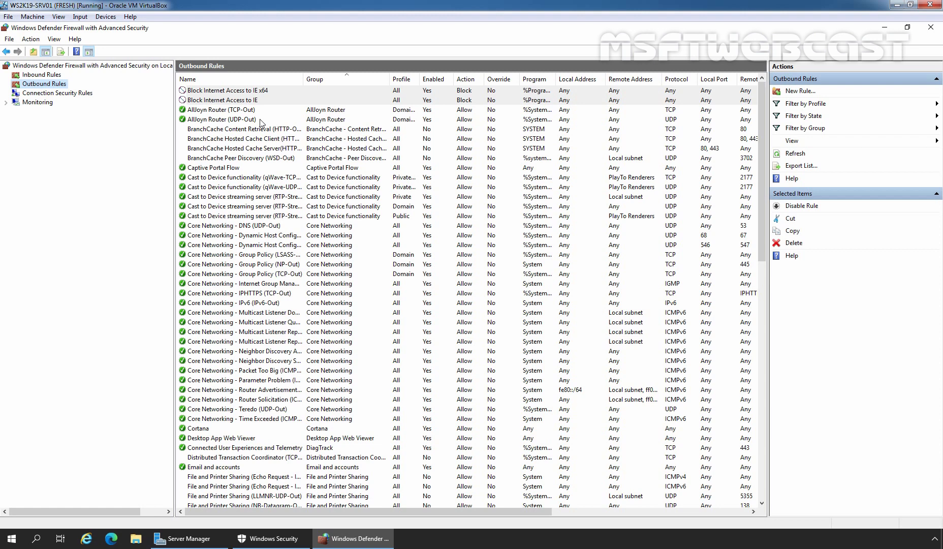
left_click(86, 538)
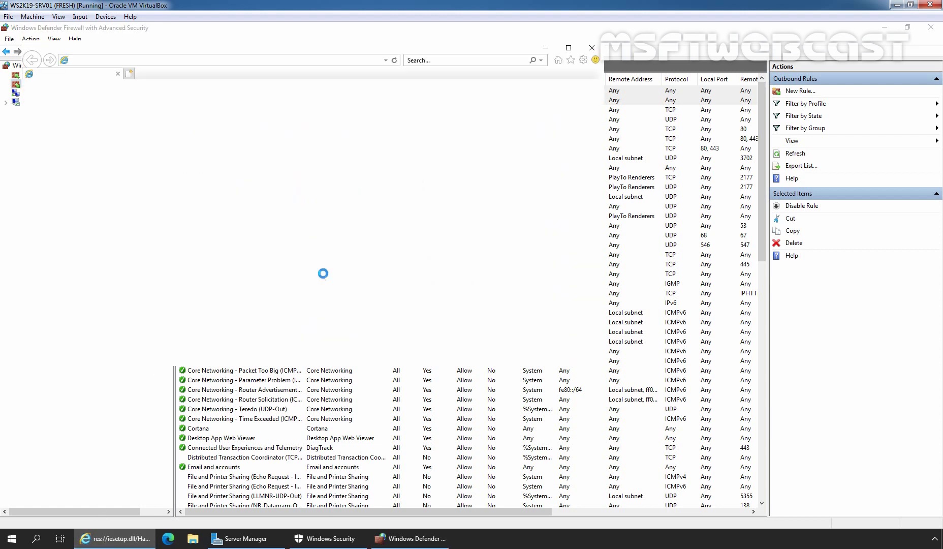
left_click(455, 117)
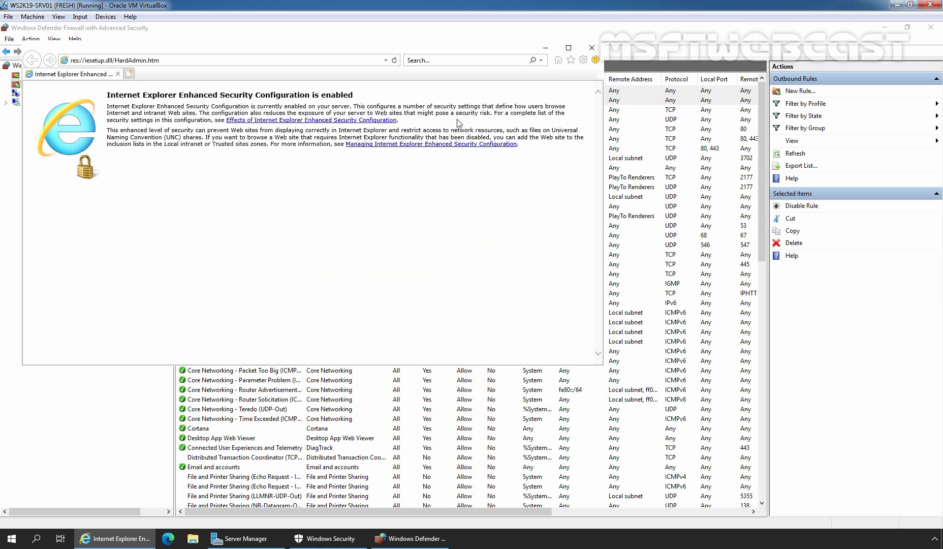
left_click(568, 48)
left_click(302, 41)
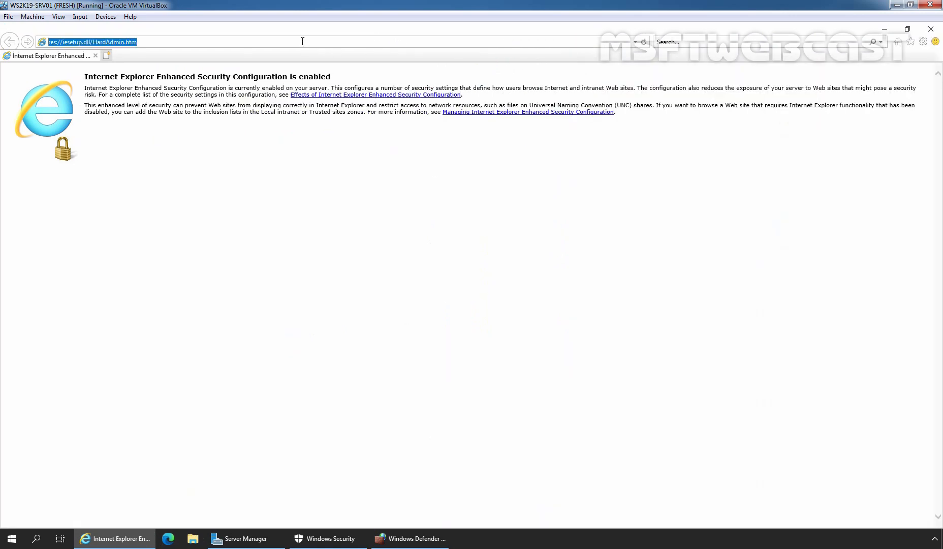
type("https://www.google.com")
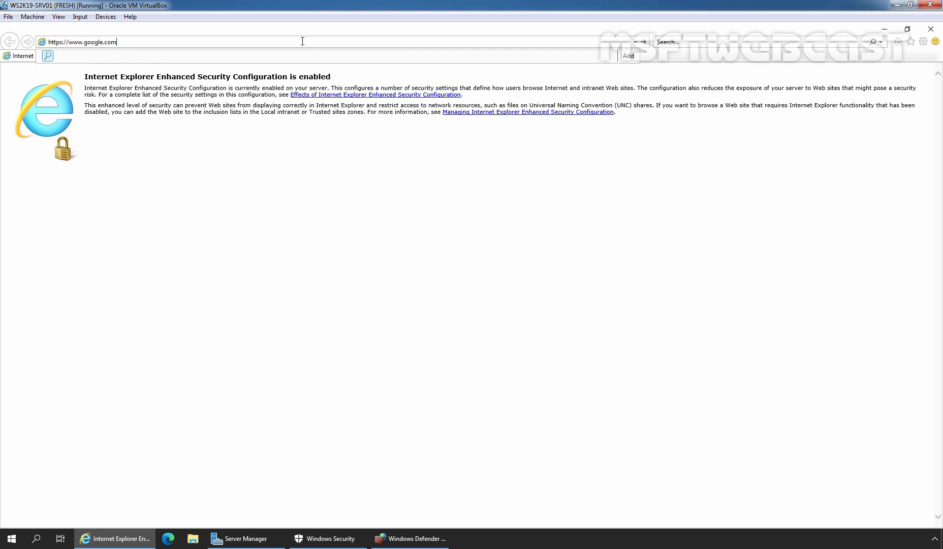
key("Return")
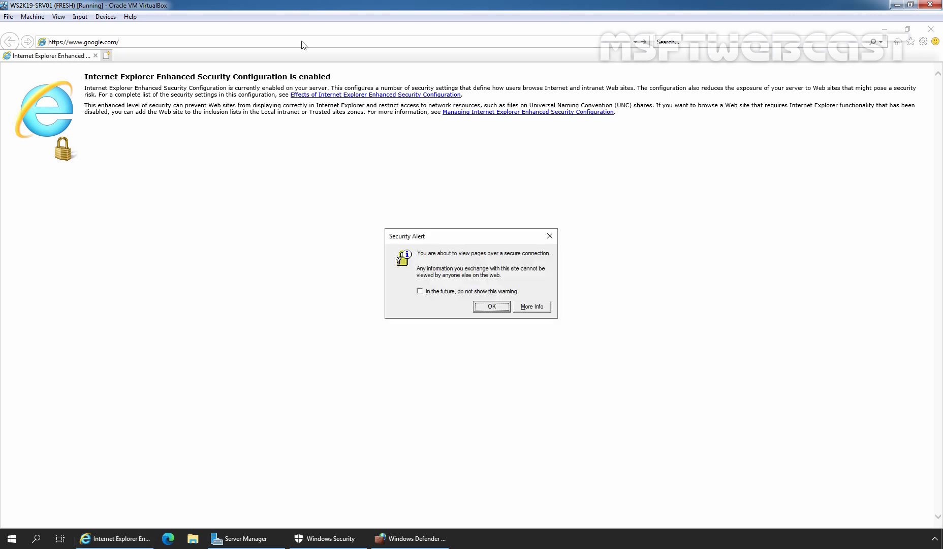
key("Return")
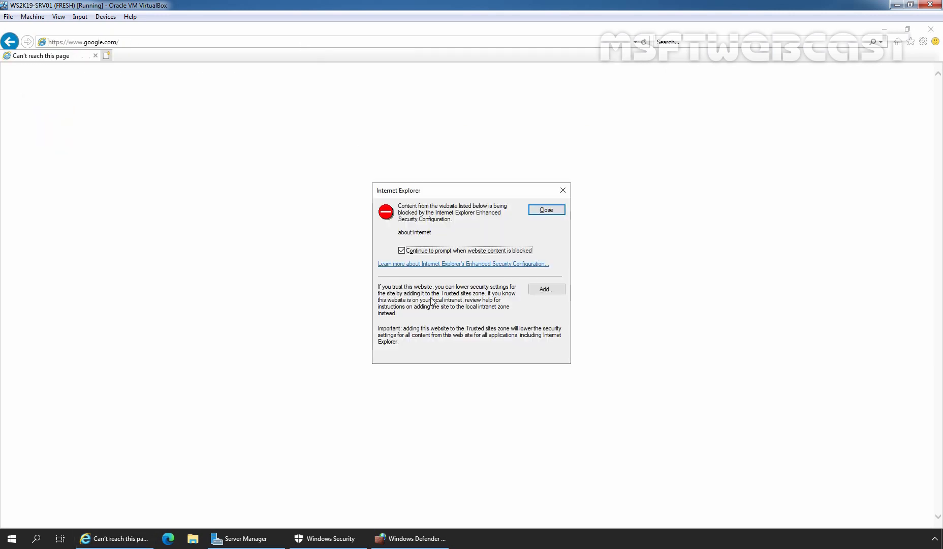
- Add the blocked about:internet address to the Trusted sites zone and close the dialog
left_click(554, 290)
left_click(543, 266)
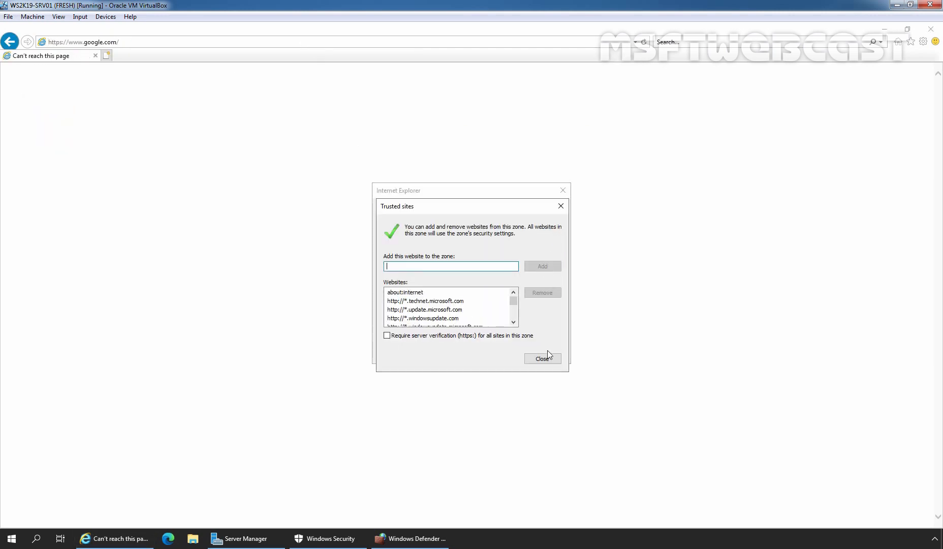
left_click(544, 357)
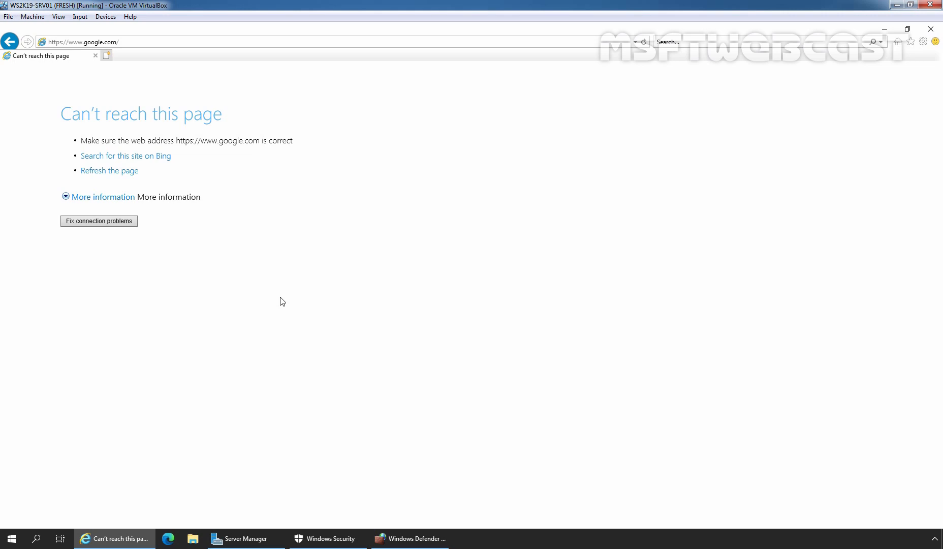
- Switch to Microsoft Edge and complete its first-run setup with the Informational new tab layout, without signing in
left_click(169, 540)
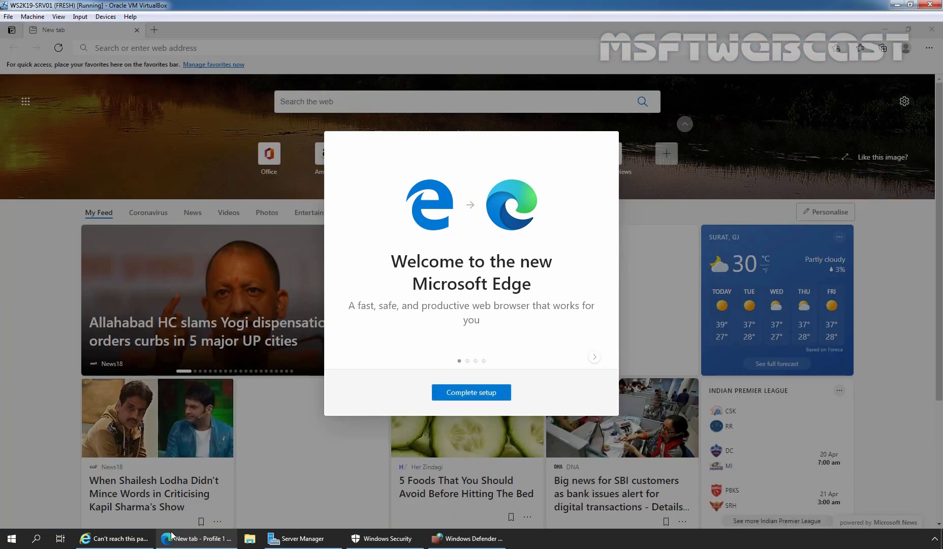
left_click(472, 400)
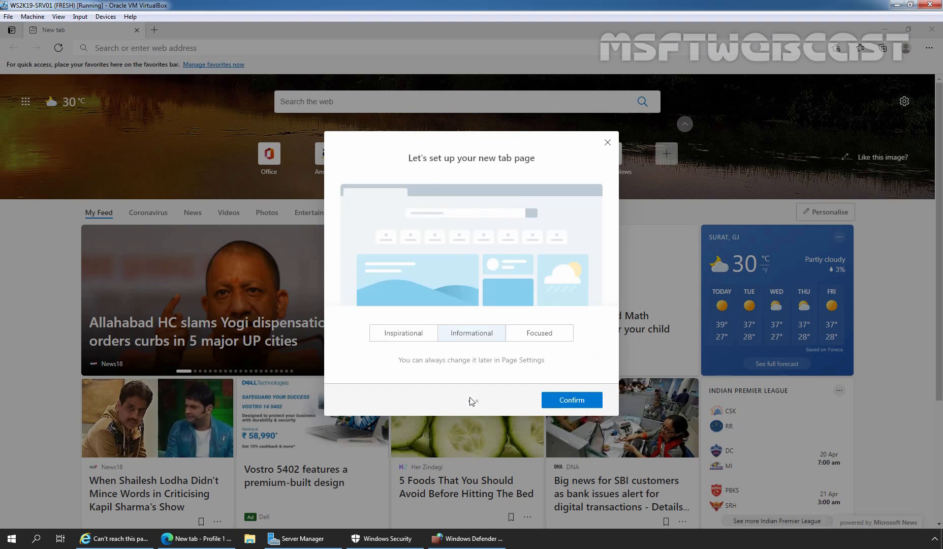
left_click(583, 400)
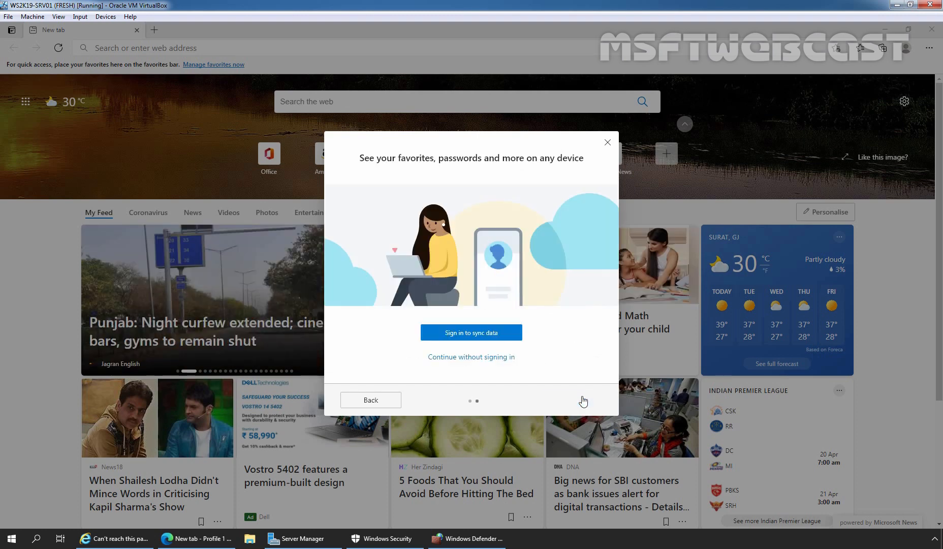
left_click(470, 356)
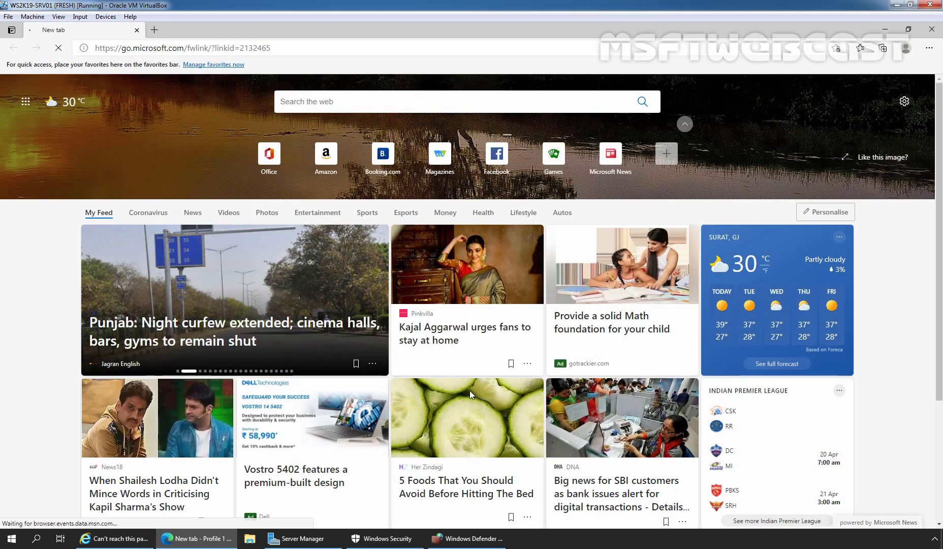
left_click(317, 47)
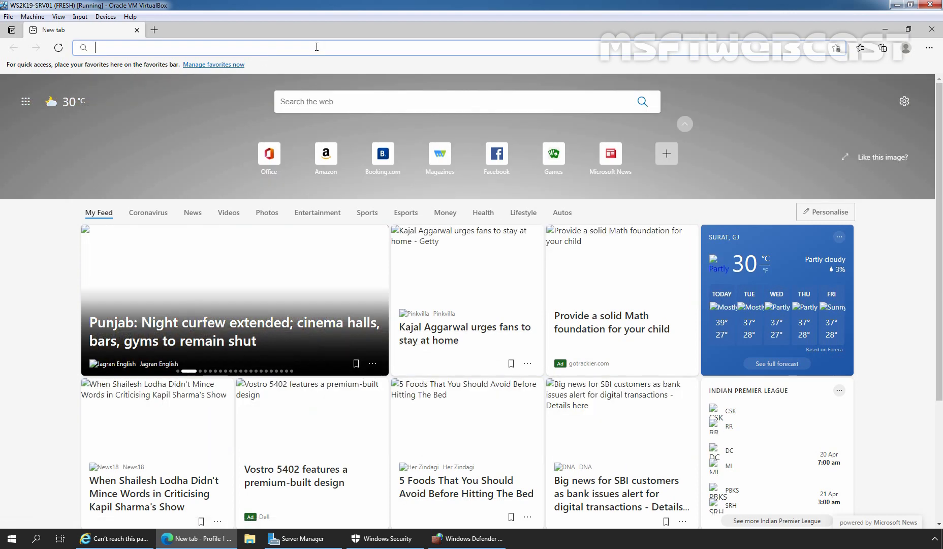
type("www")
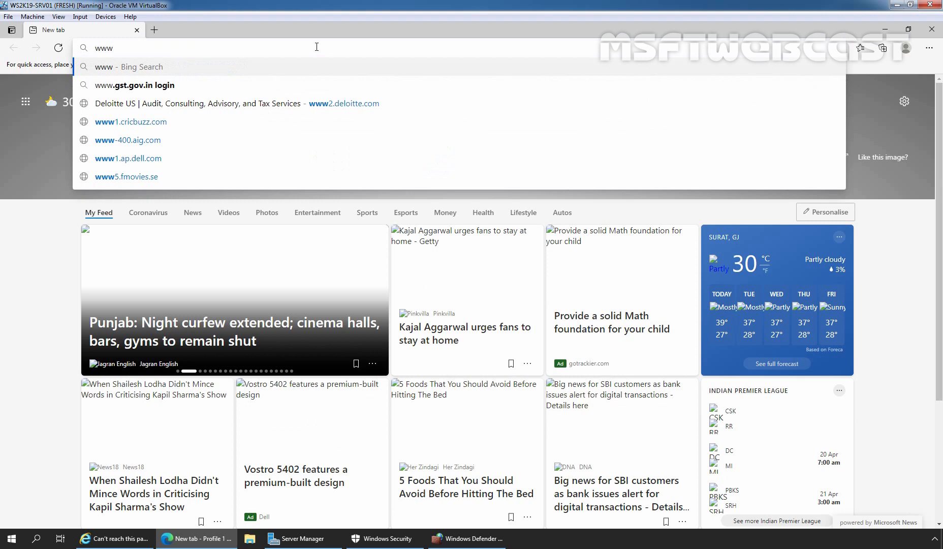
type(".google.c")
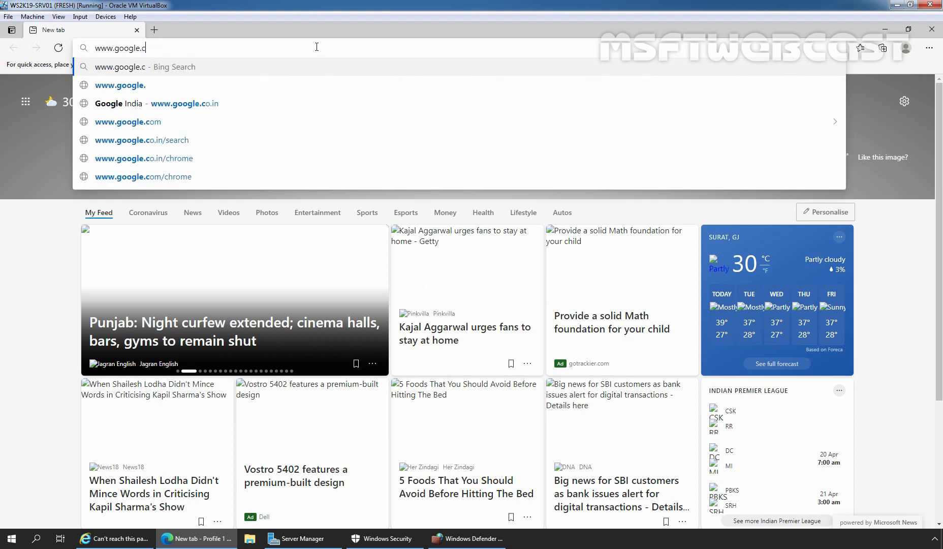
type("om")
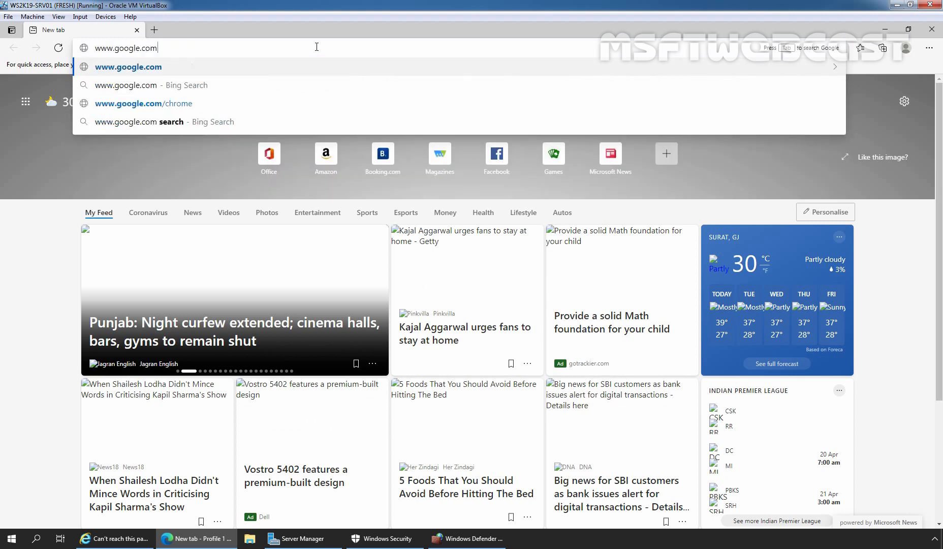
key("Return")
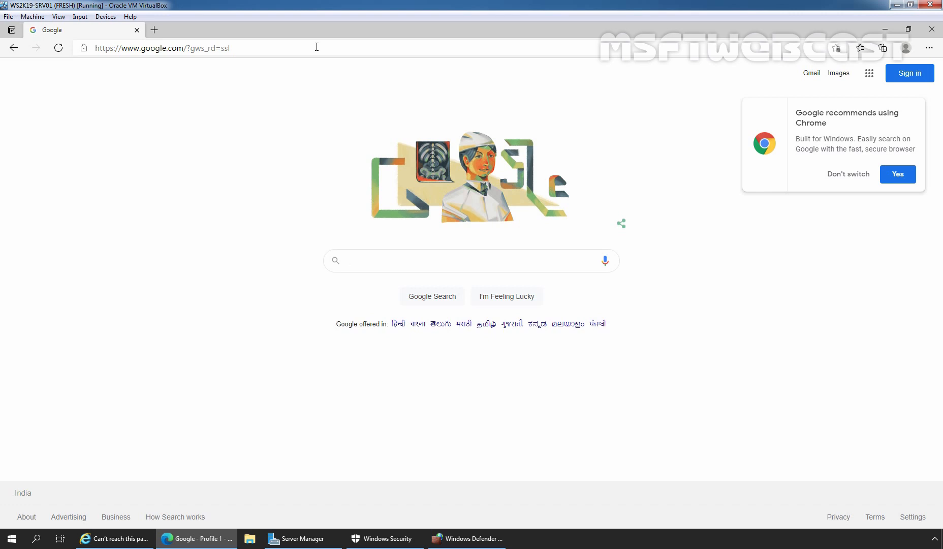
left_click(114, 538)
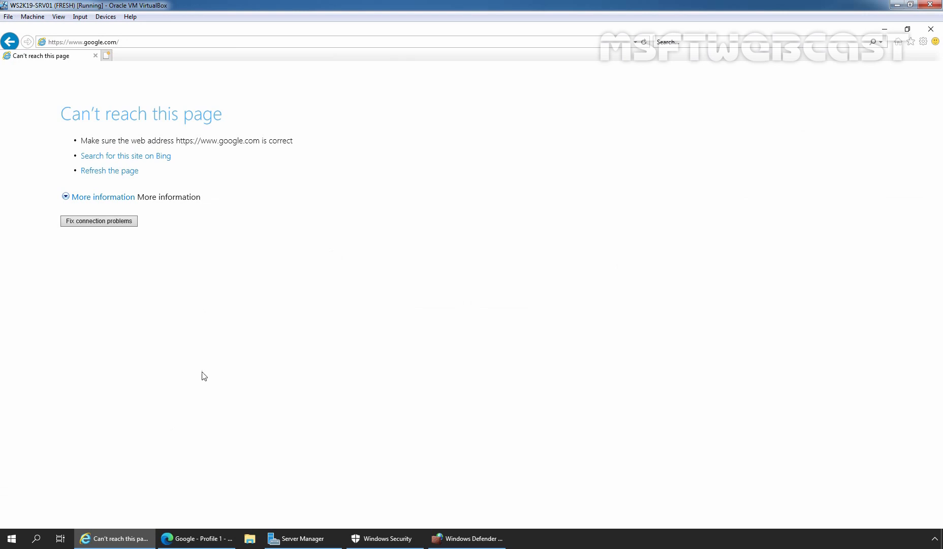
left_click(190, 487)
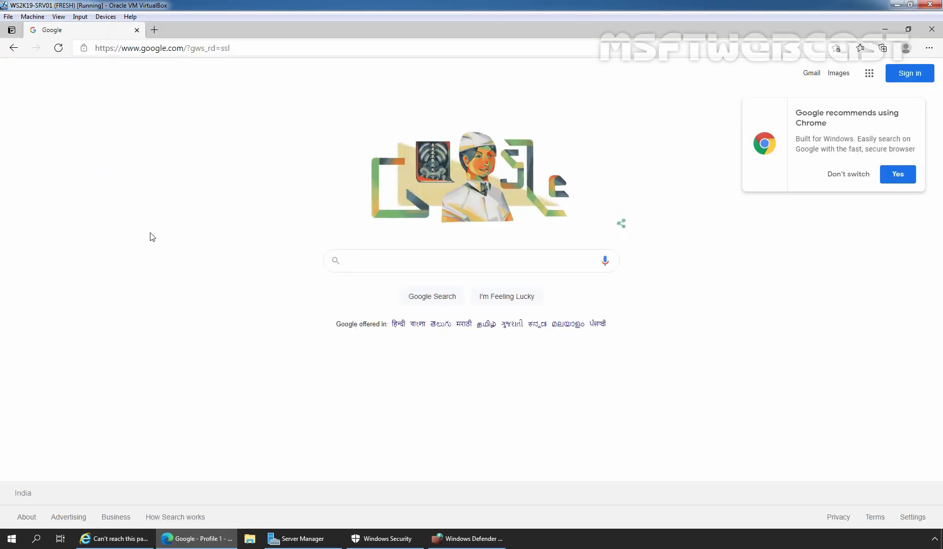